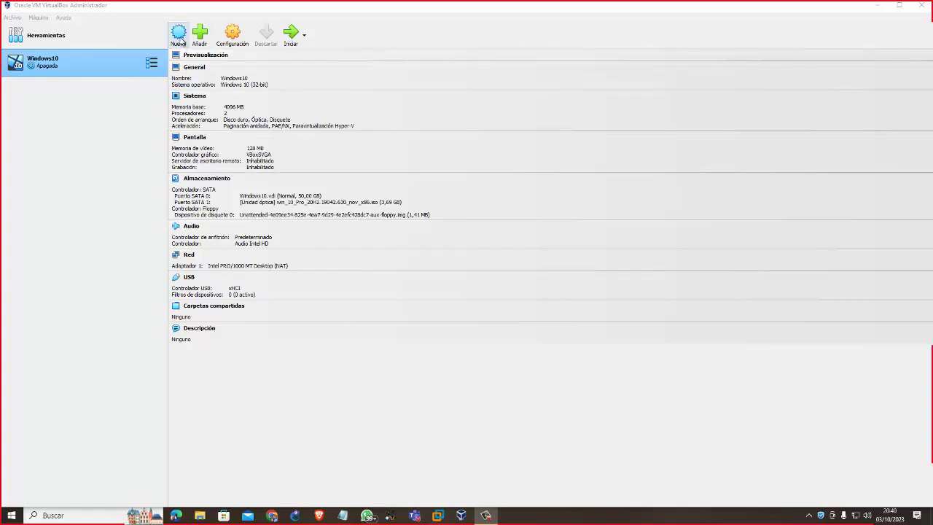
# Step: Start a new virtual machine named Windows Server, keeping the default VirtualBox VMs folder as its location
pyautogui.click(178, 37)
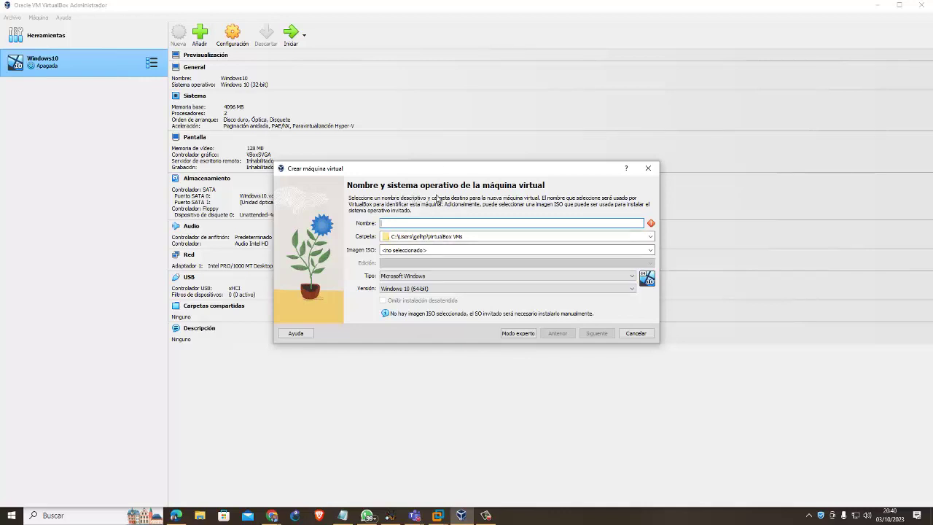
pyautogui.write('W')
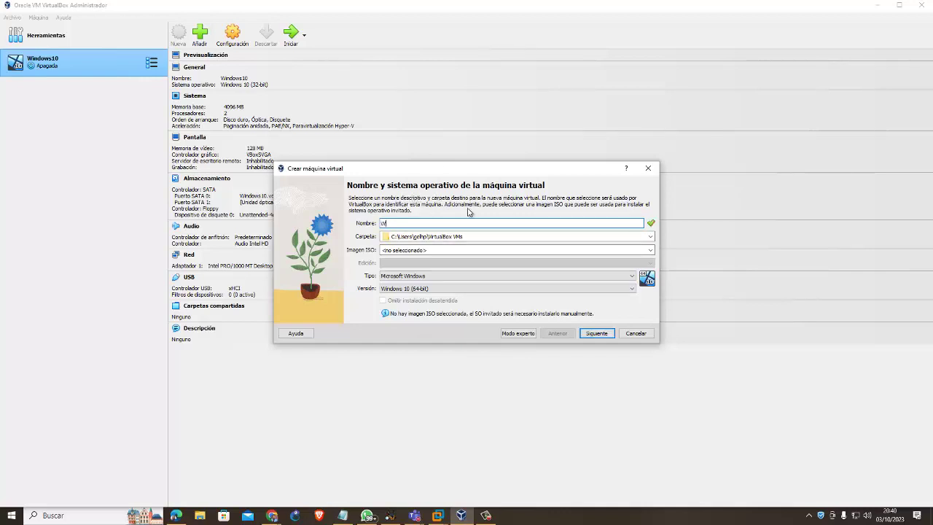
pyautogui.write('indows Server')
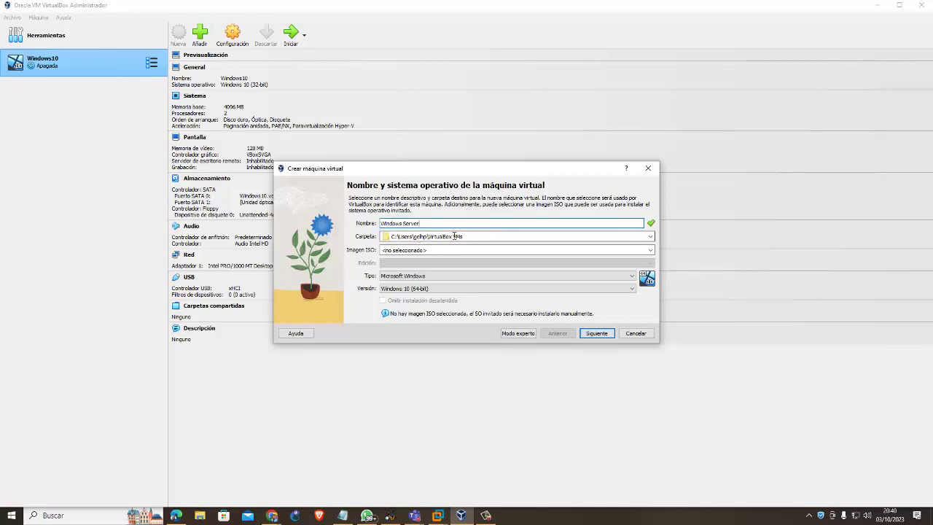
pyautogui.moveTo(476, 238); pyautogui.dragTo(387, 236)
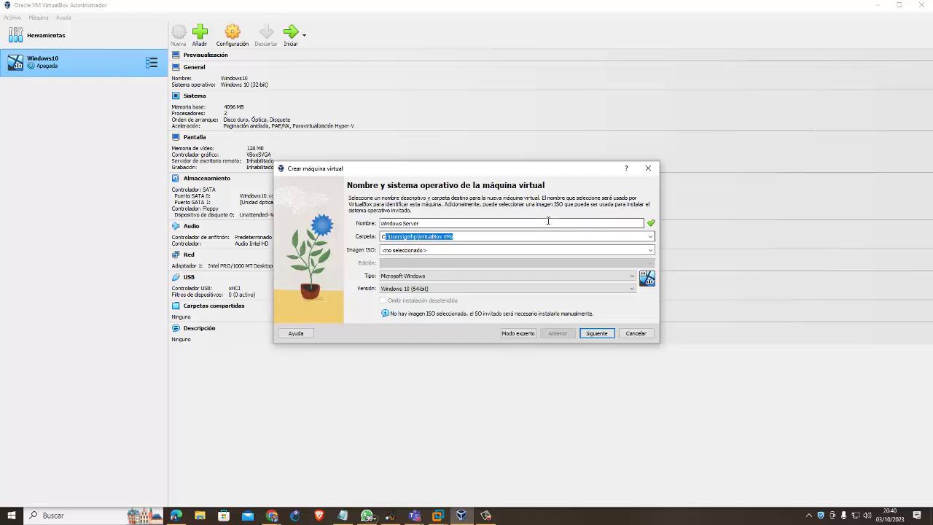
pyautogui.click(653, 240)
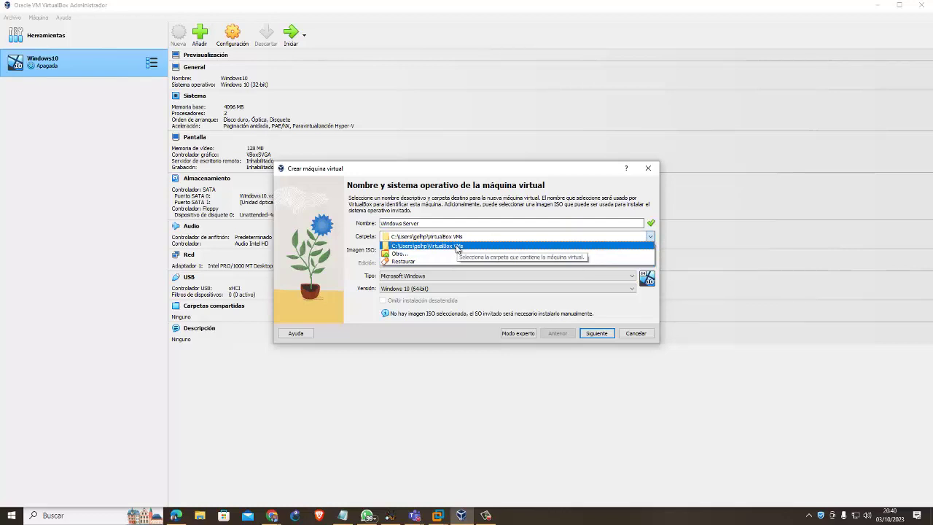
pyautogui.click(457, 246)
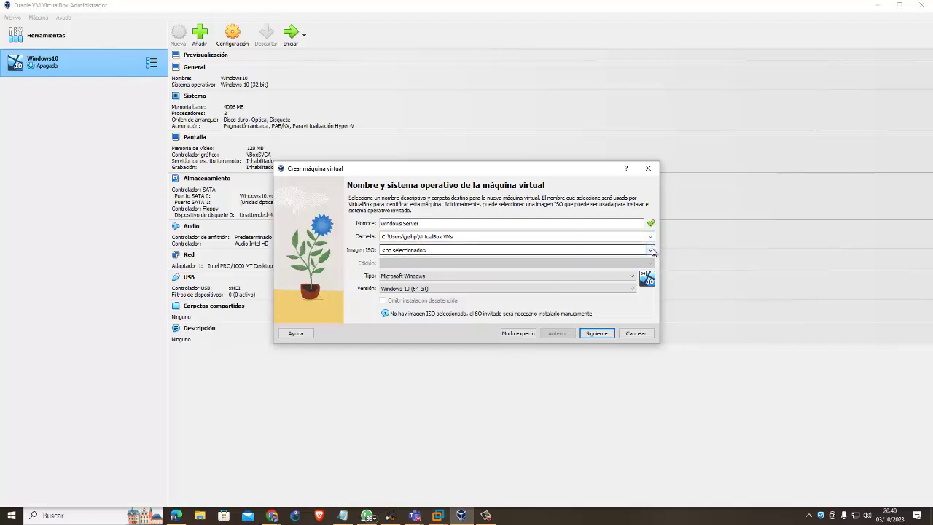
# Step: Leave the ISO image unselected, set the guest version to Other Windows (64-bit), and continue to the hardware settings
pyautogui.click(652, 250)
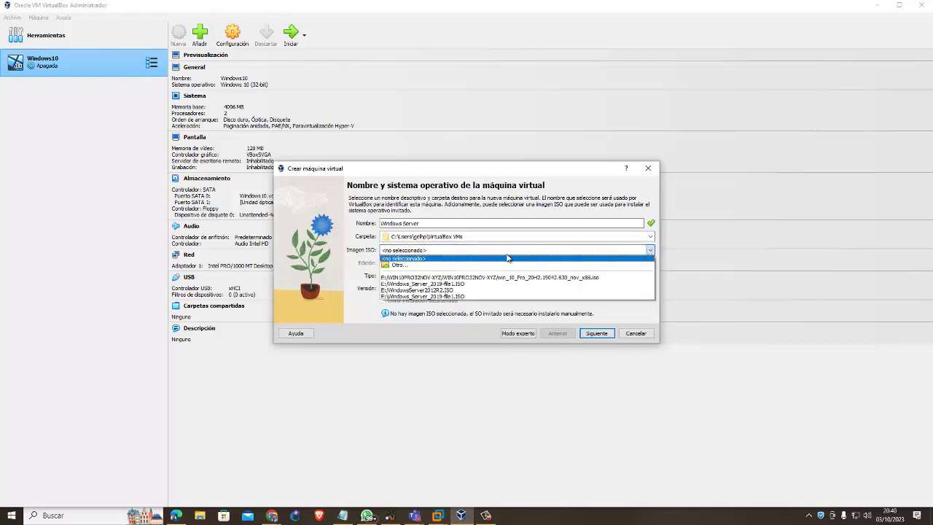
pyautogui.click(449, 178)
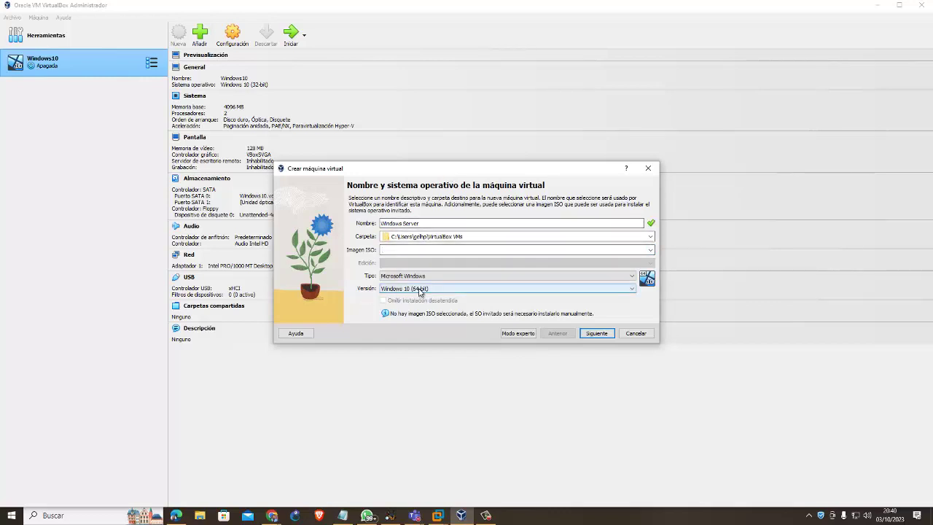
pyautogui.click(420, 291)
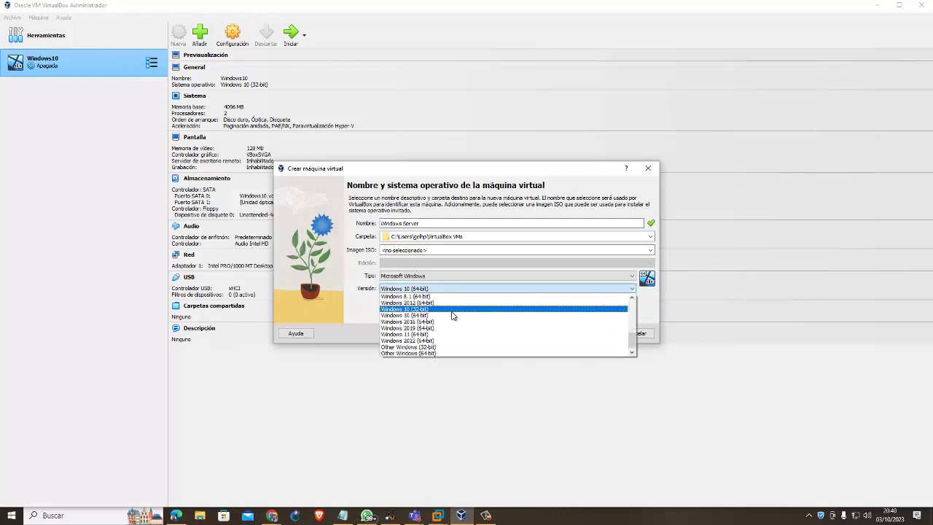
pyautogui.scroll(7, 452, 315)
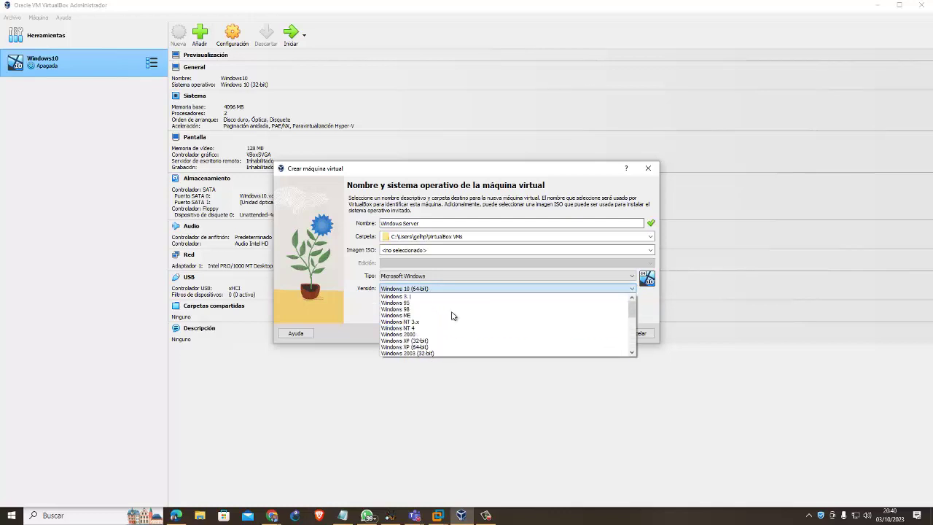
pyautogui.scroll(-4, 452, 315)
pyautogui.scroll(-4, 452, 315)
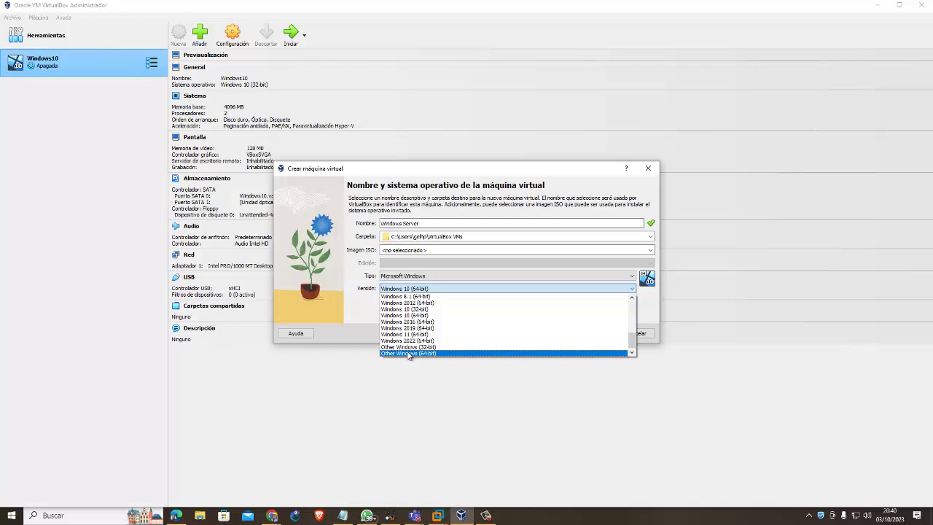
pyautogui.click(409, 353)
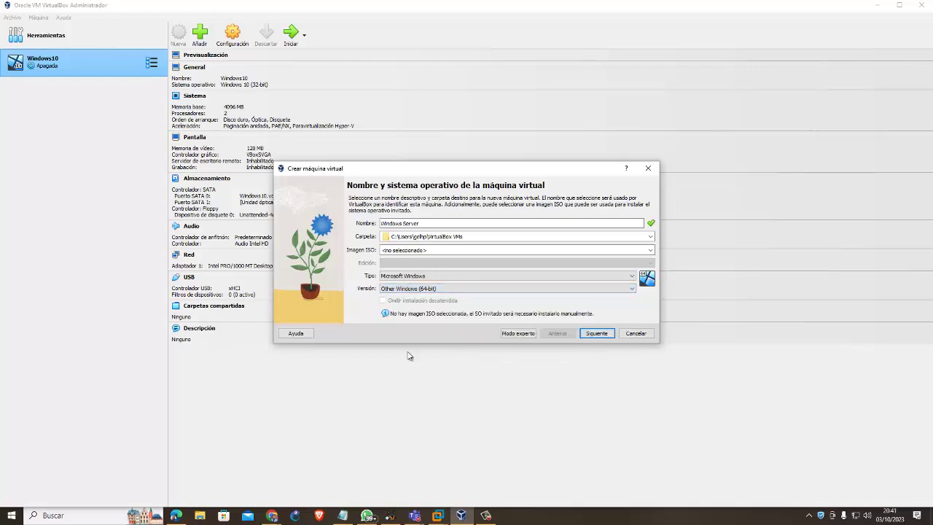
pyautogui.click(603, 338)
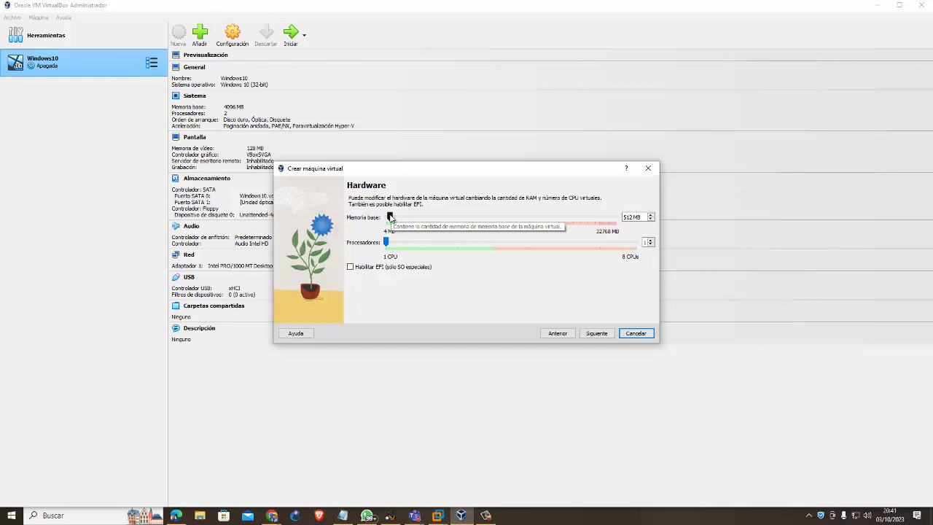
# Step: Give the new machine 16384 MB of base memory and 2 processors, and accept the hardware settings
pyautogui.moveTo(392, 218); pyautogui.dragTo(501, 221)
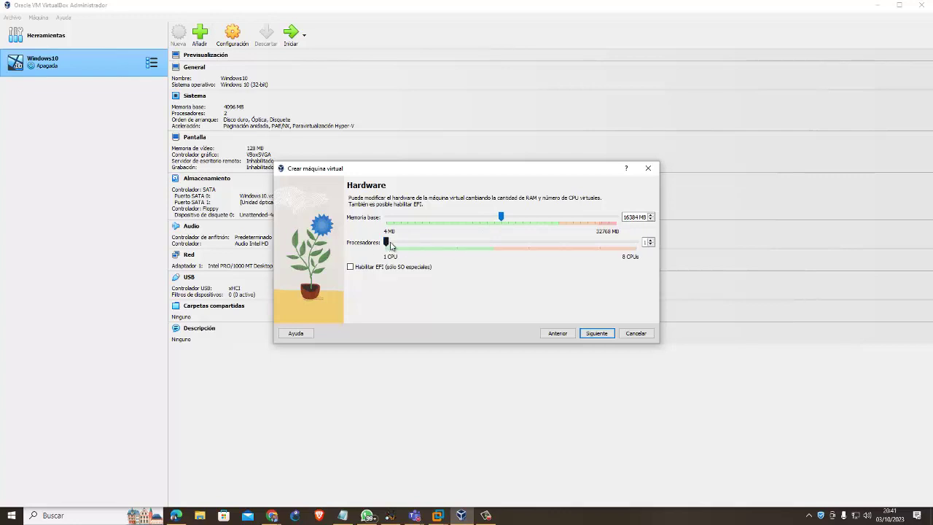
pyautogui.moveTo(388, 246); pyautogui.dragTo(493, 251)
pyautogui.moveTo(494, 241); pyautogui.dragTo(436, 247)
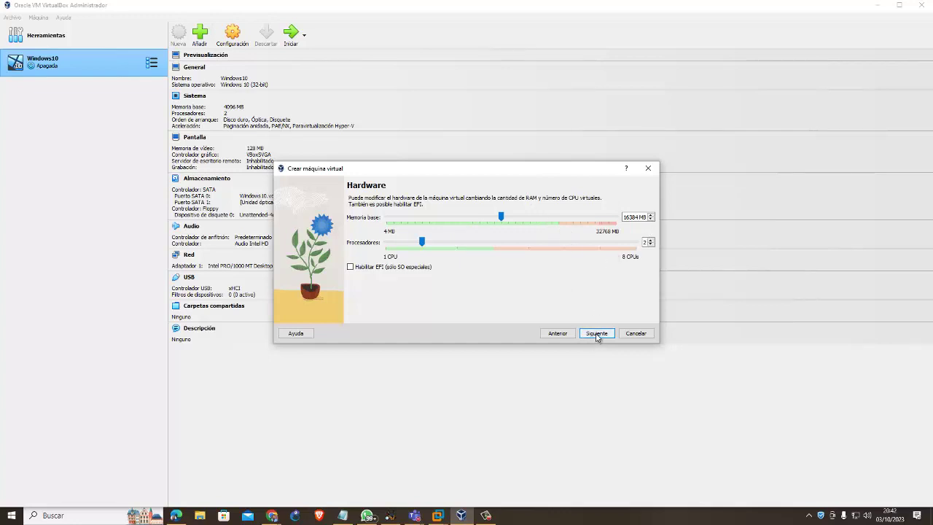
pyautogui.click(597, 334)
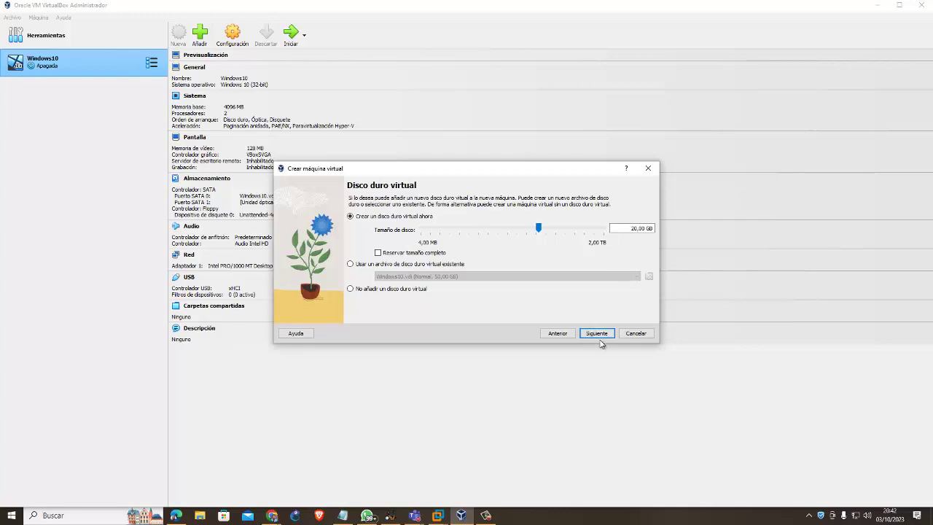
# Step: Accept a new 20 GB virtual hard disk without full preallocation and finish creating the machine
pyautogui.click(603, 337)
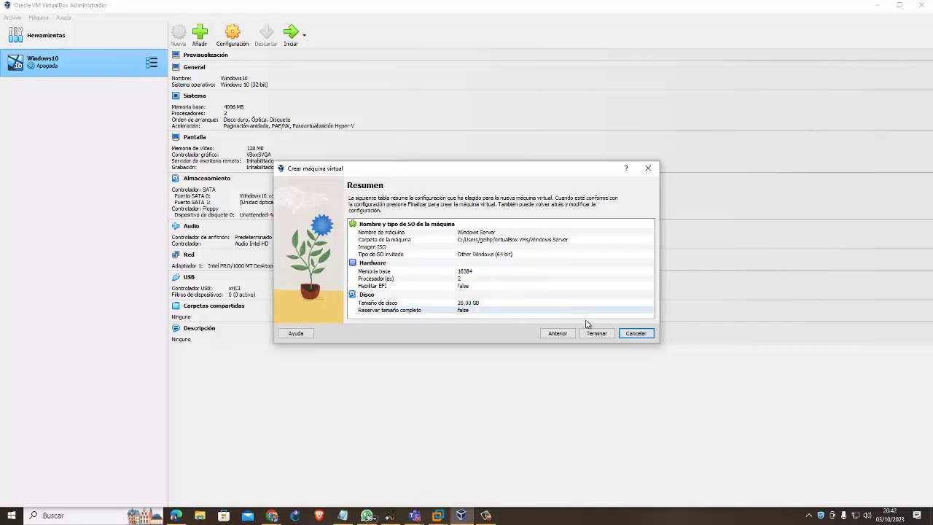
pyautogui.click(599, 334)
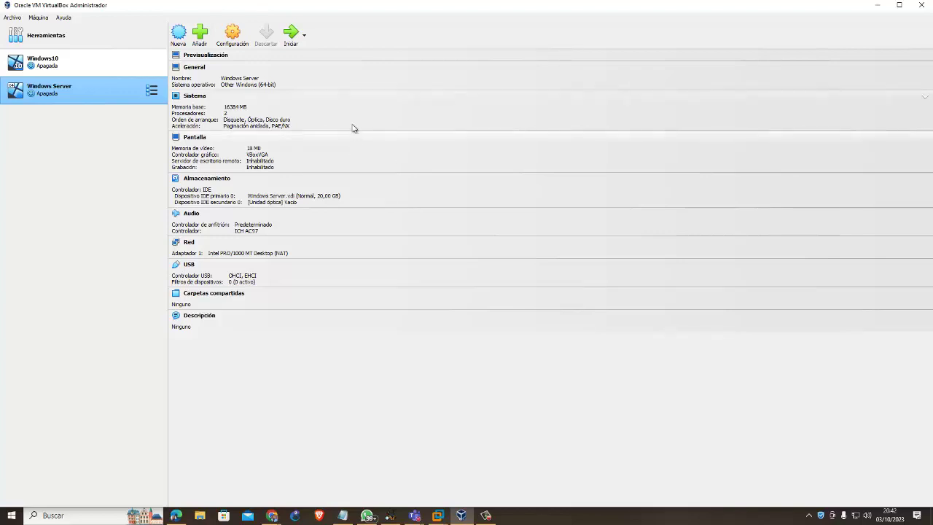
# Step: Attach the Windows_Server_2019-file1 ISO from the Aprendizaje (E:) drive to the Windows Server machine's empty optical drive and save the configuration
pyautogui.click(233, 36)
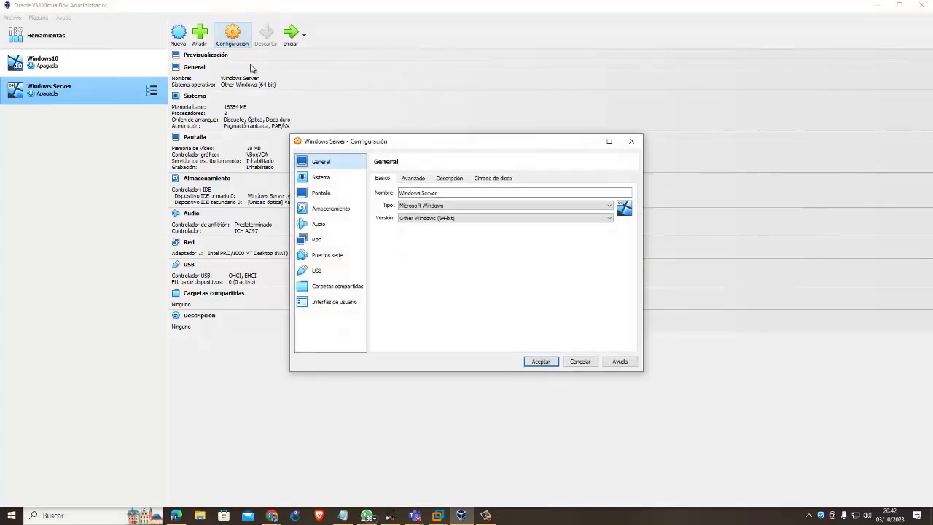
pyautogui.click(335, 210)
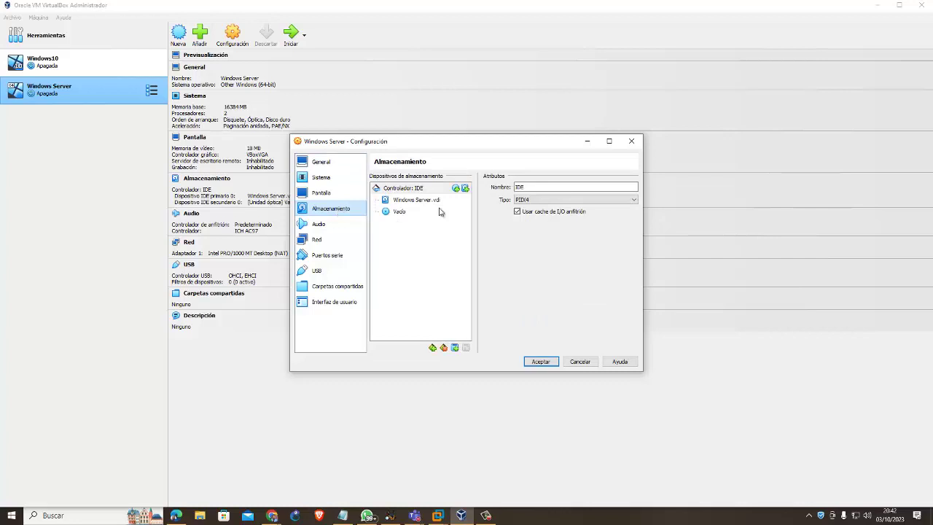
pyautogui.click(397, 212)
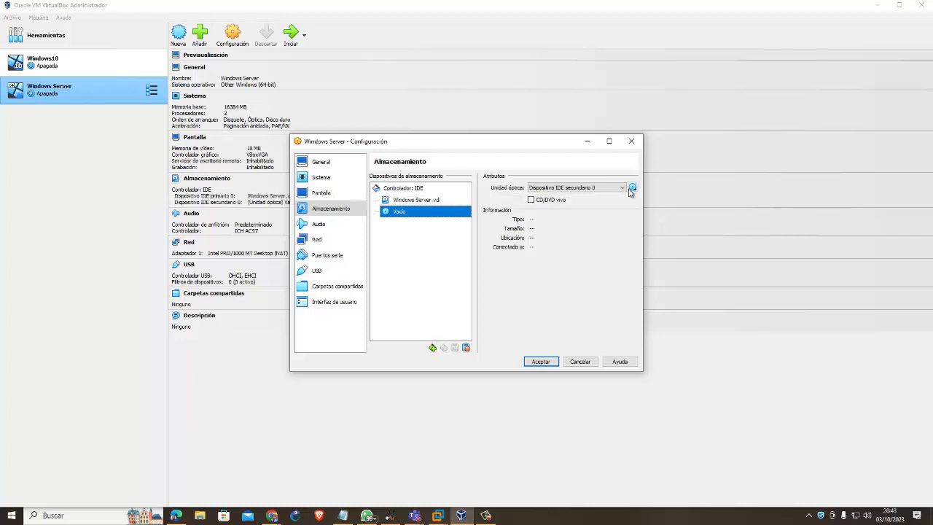
pyautogui.click(632, 188)
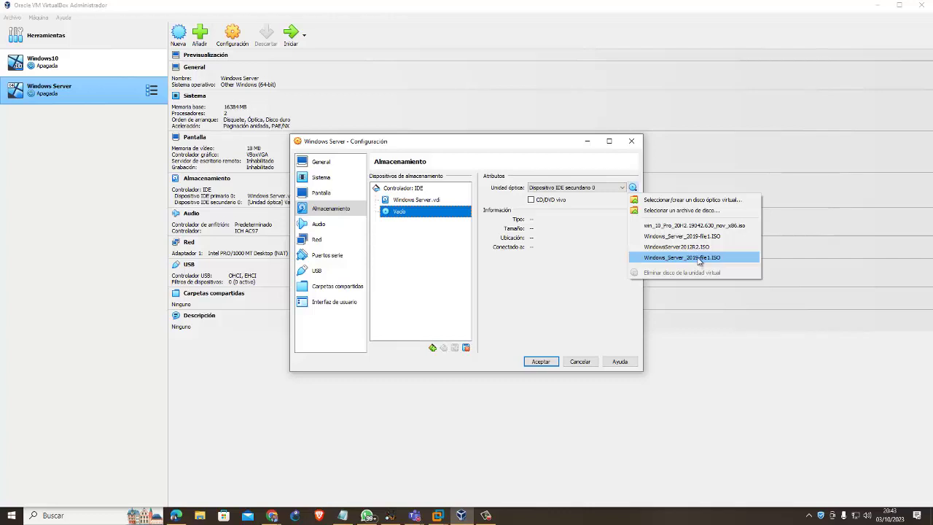
pyautogui.click(687, 213)
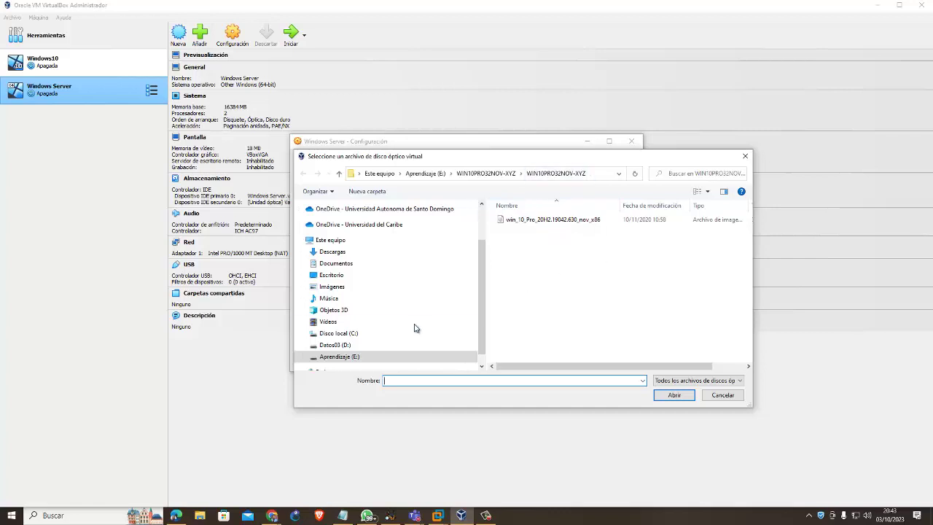
pyautogui.click(349, 362)
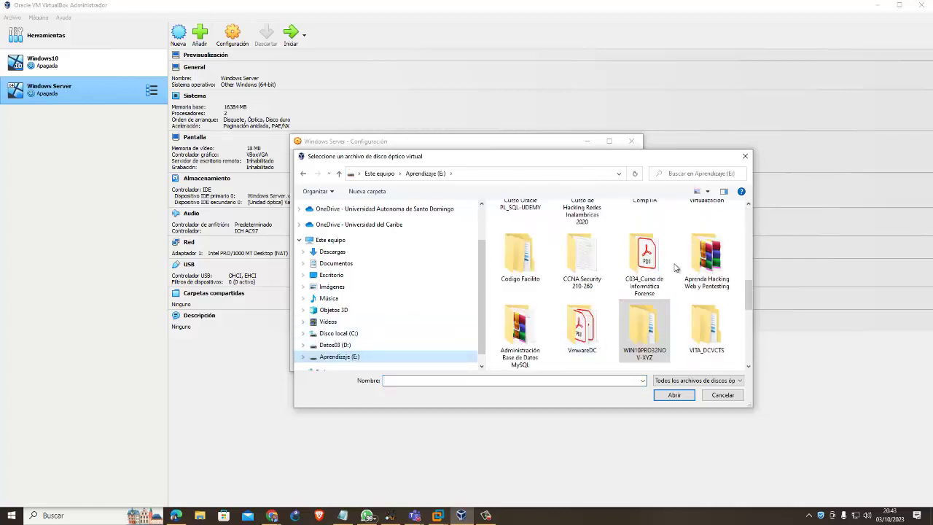
pyautogui.scroll(-3, 680, 264)
pyautogui.scroll(5, 681, 264)
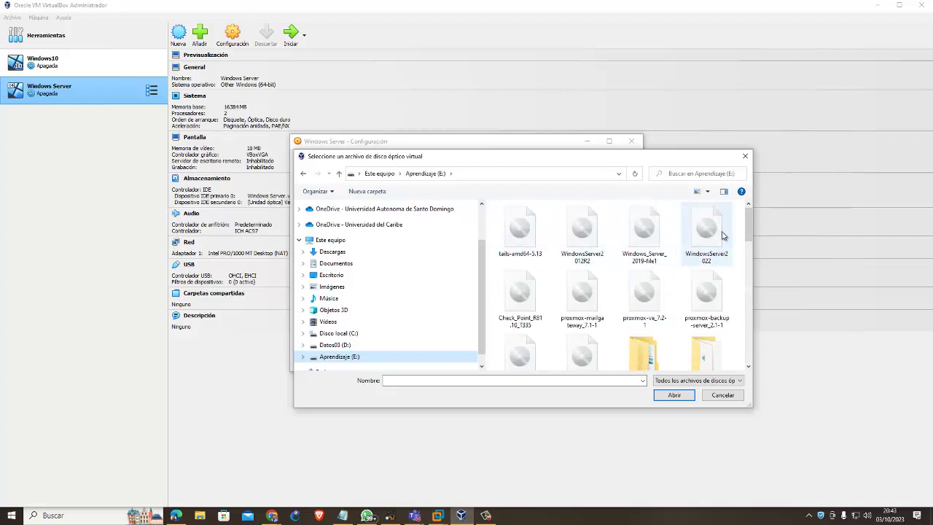
pyautogui.click(654, 239)
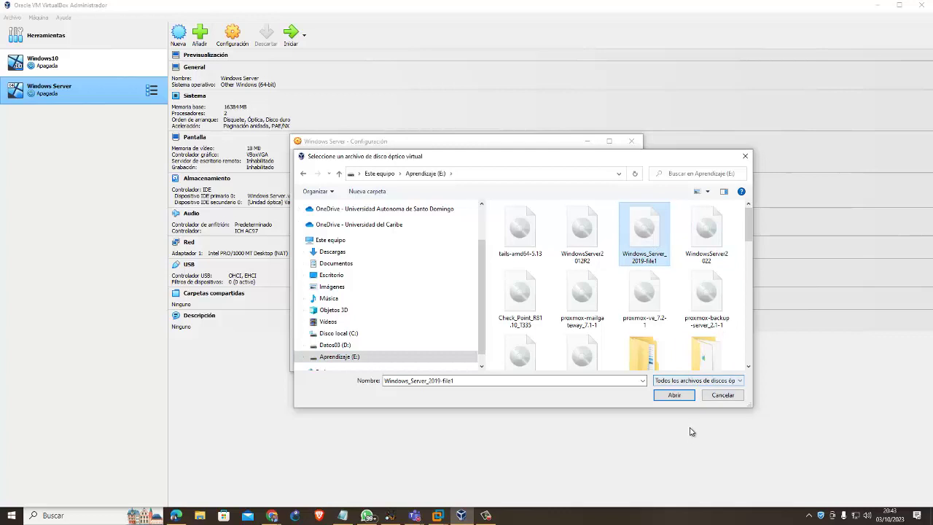
pyautogui.click(675, 398)
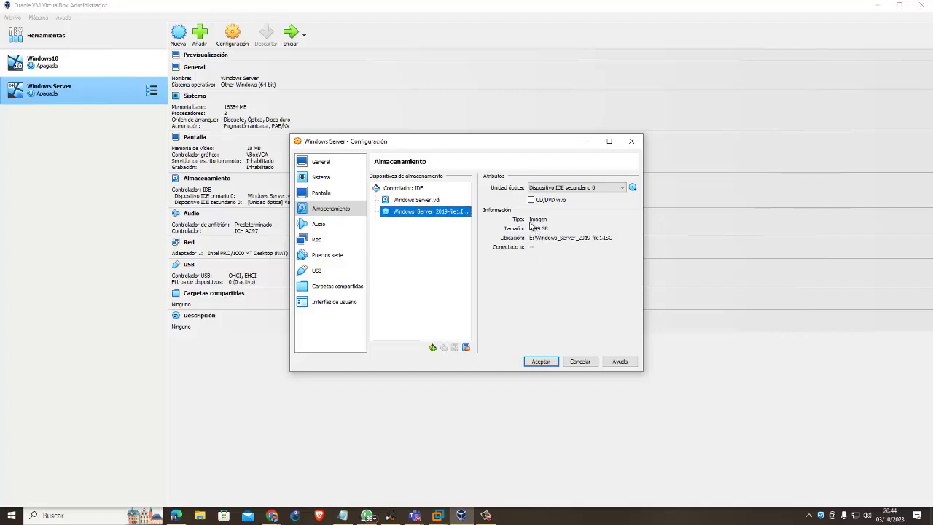
pyautogui.click(546, 366)
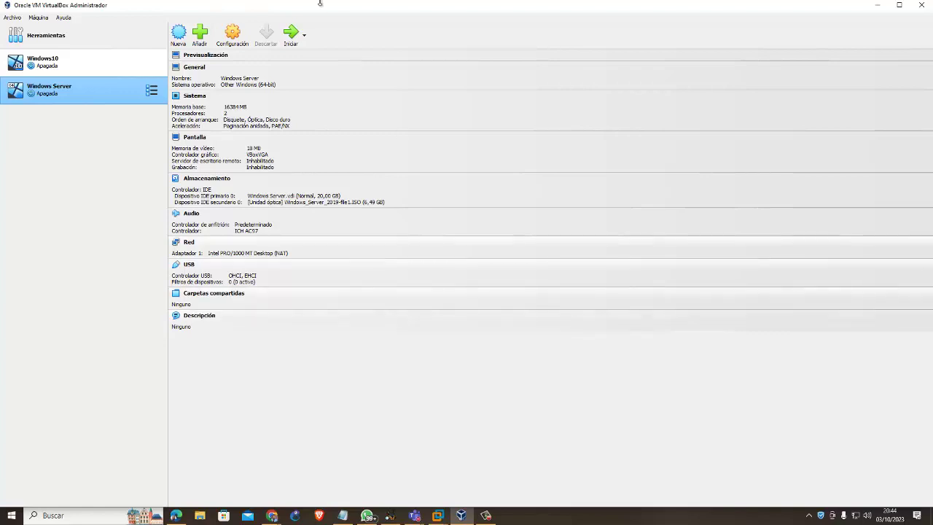
# Step: Boot the Windows Server machine in a maximized window and begin installing Windows with English (United States) and the US keyboard
pyautogui.click(291, 37)
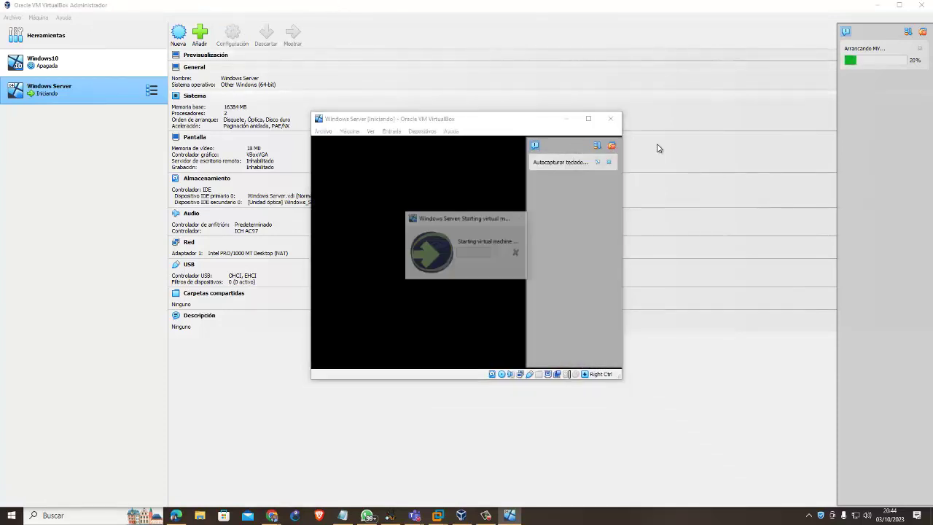
pyautogui.click(589, 119)
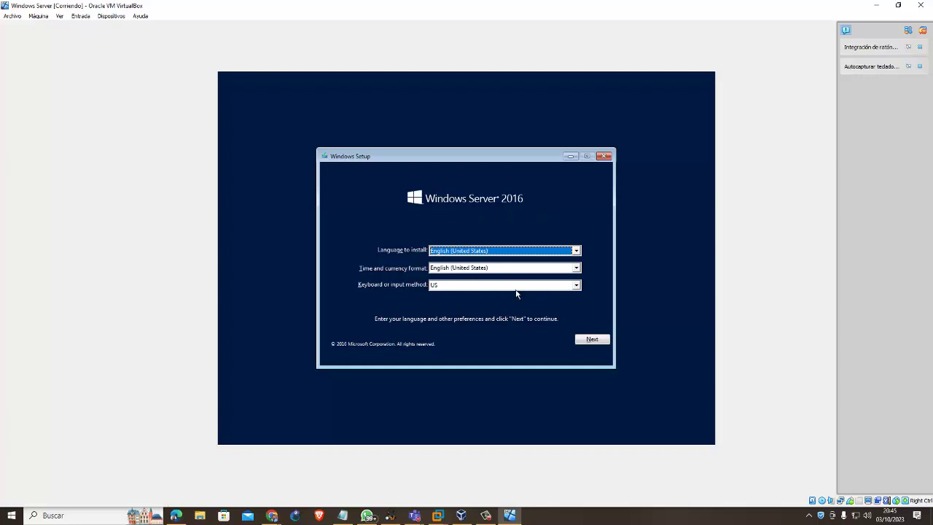
pyautogui.click(597, 340)
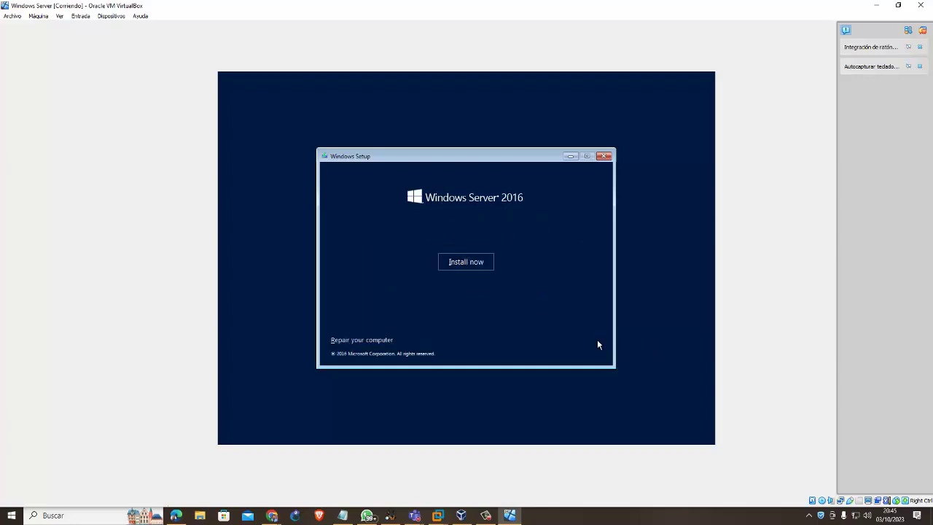
pyautogui.click(474, 266)
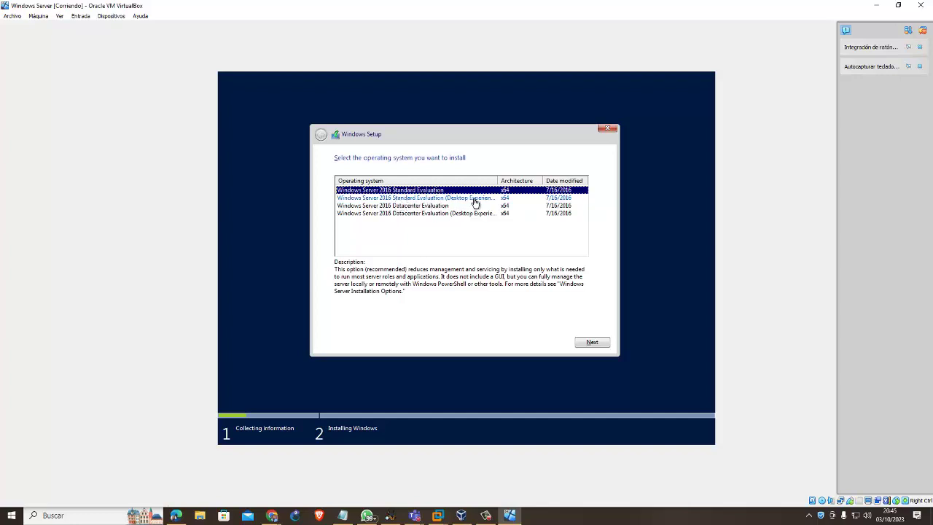
# Step: Widen the operating system name column and choose Windows Server 2016 Datacenter Evaluation (Desktop Experience) as the edition to install
pyautogui.moveTo(497, 182); pyautogui.dragTo(544, 182)
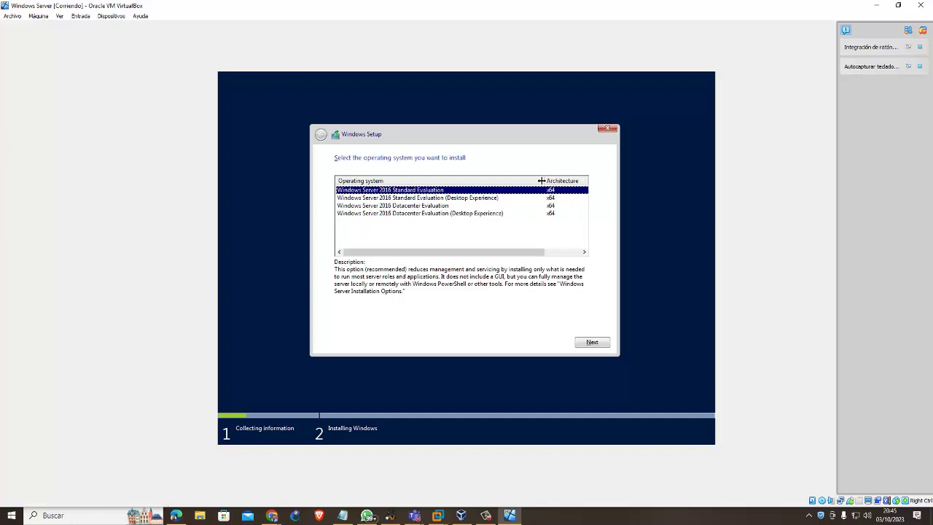
pyautogui.click(475, 199)
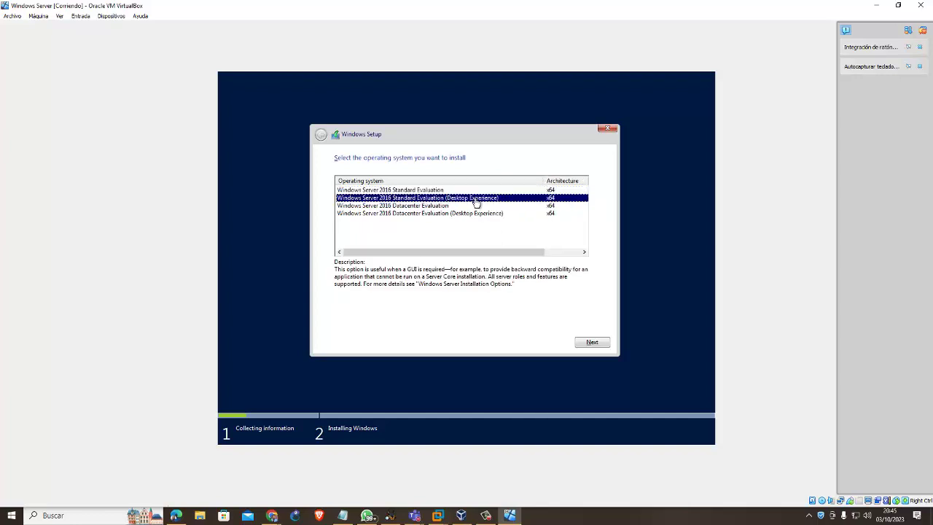
pyautogui.click(443, 214)
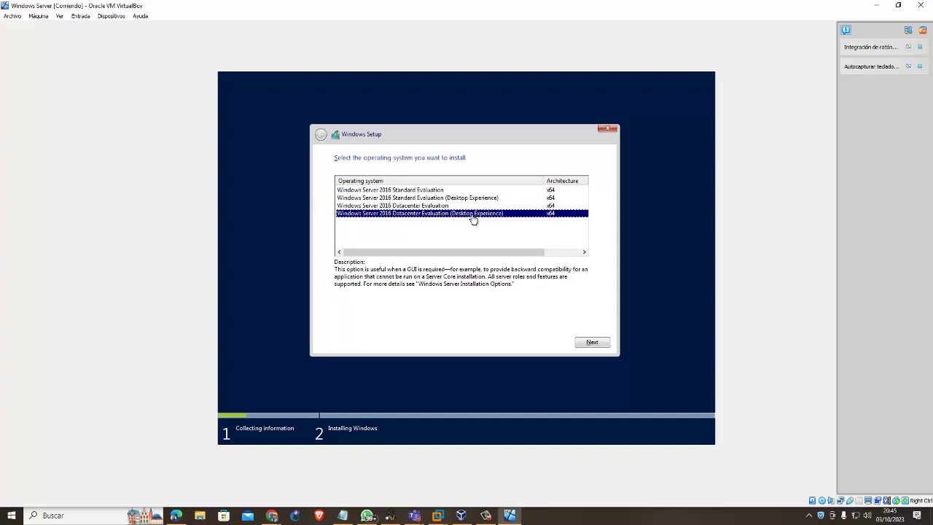
pyautogui.click(436, 208)
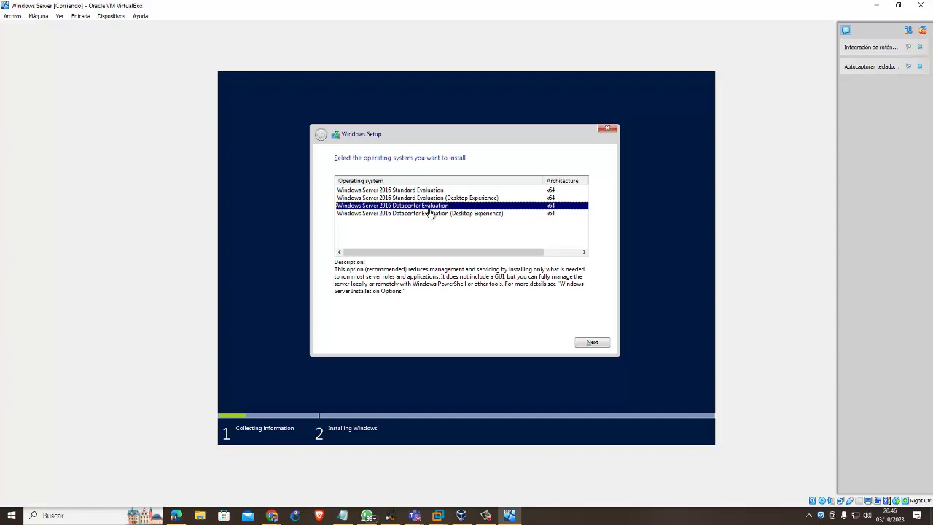
pyautogui.click(435, 214)
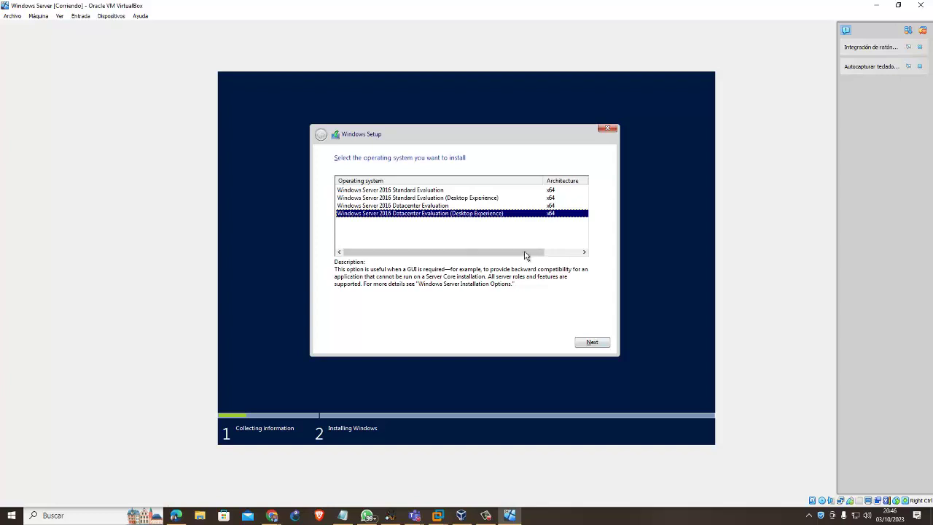
pyautogui.click(591, 342)
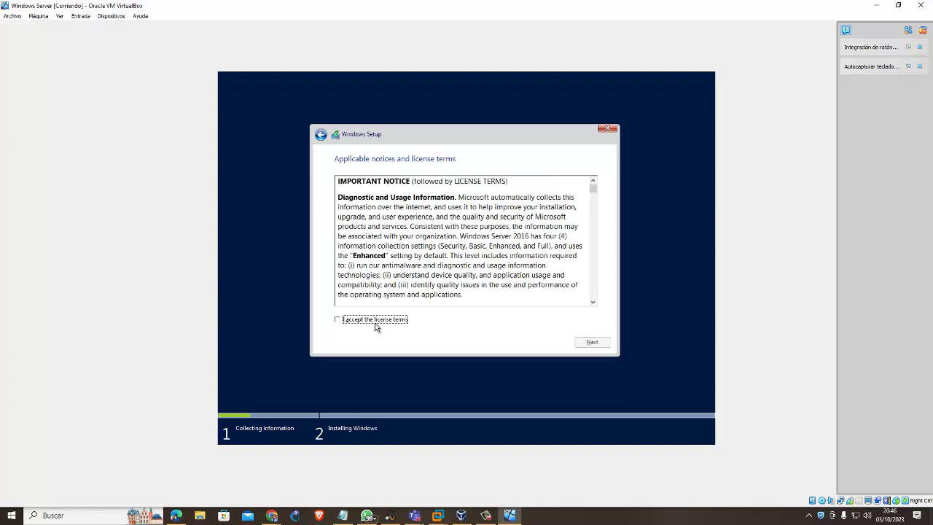
# Step: Accept the license terms and start a custom, Windows-only installation on the Drive 0 unallocated space
pyautogui.click(375, 321)
pyautogui.click(597, 346)
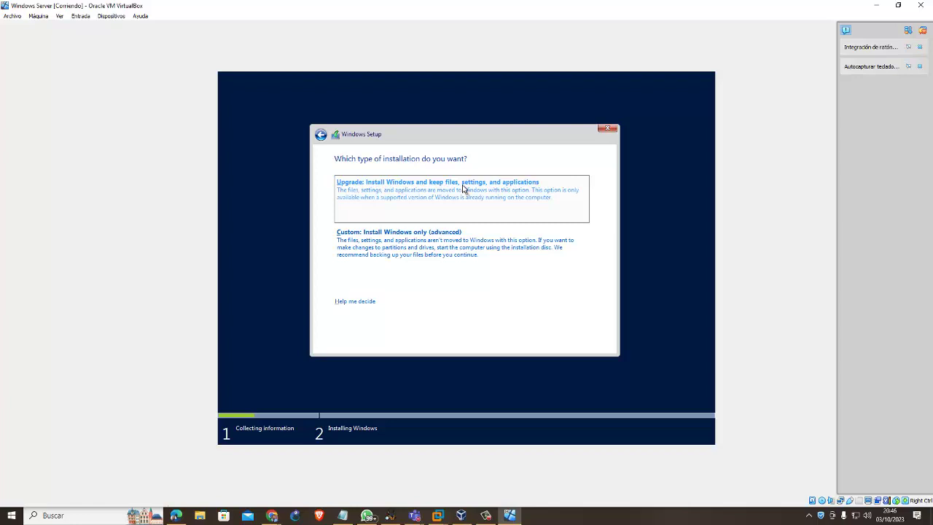
pyautogui.click(468, 246)
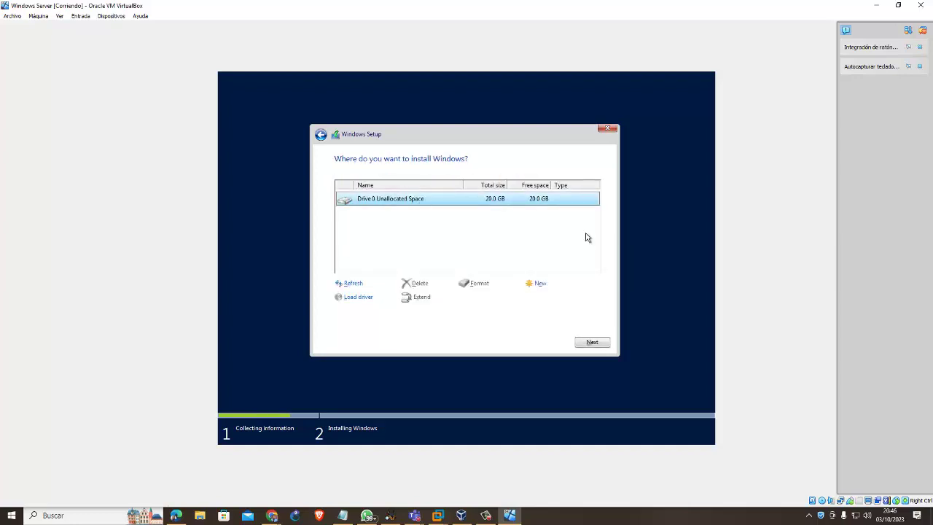
pyautogui.click(590, 342)
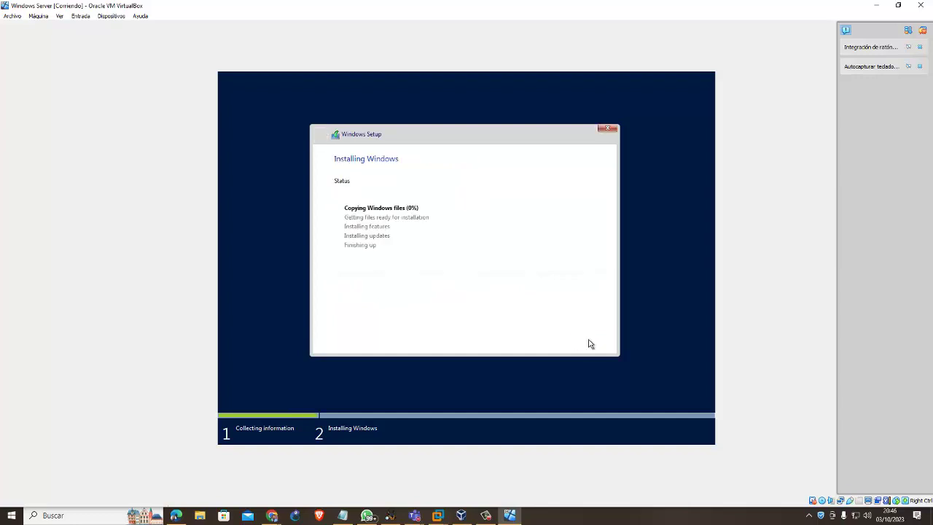